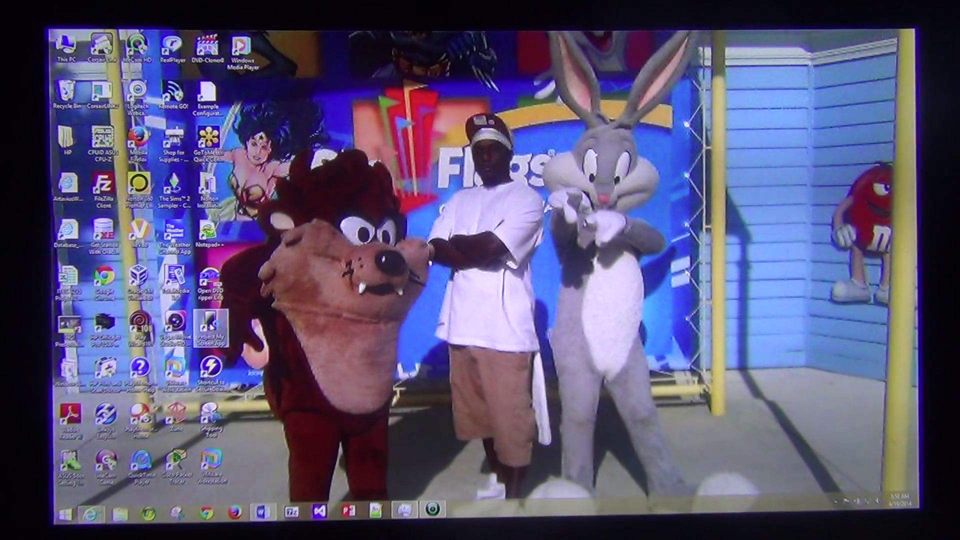
Launch Project My Screen App from its desktop shortcut, then return to the projection window.
double_click(211, 327)
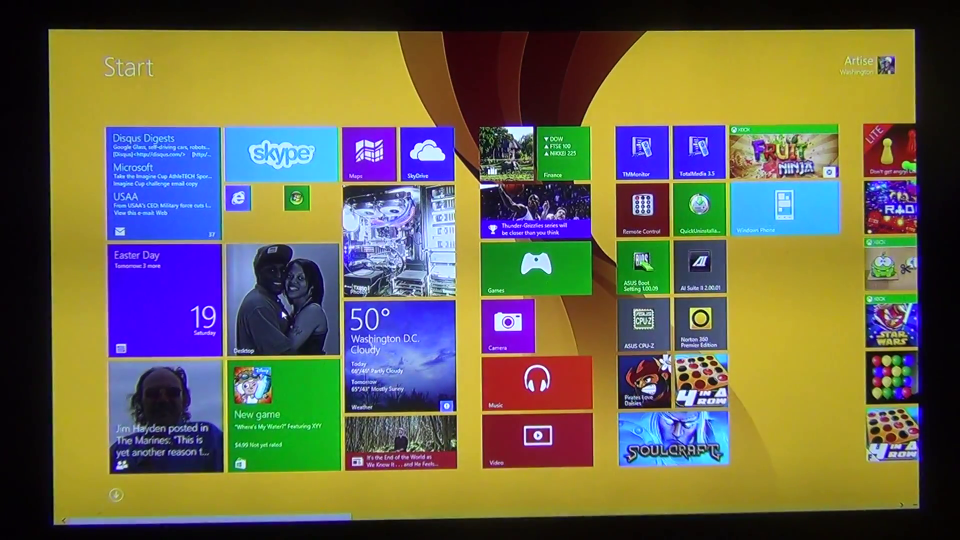
click(286, 318)
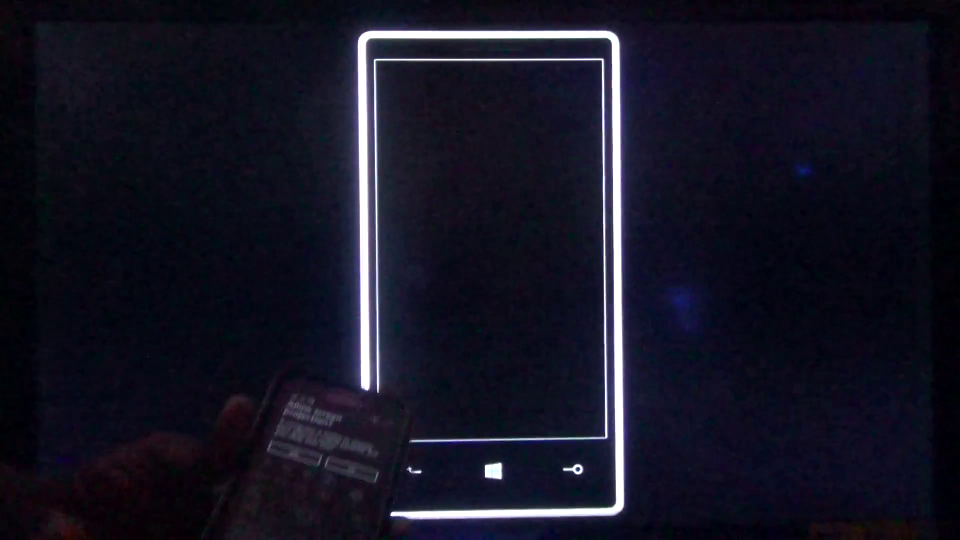